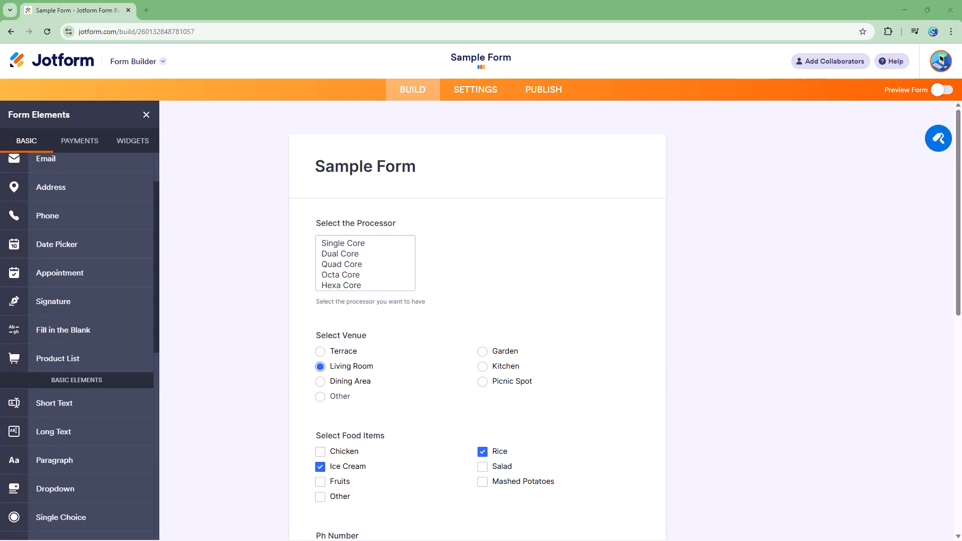
Step: Add a Captcha field from the basic form elements to the end of Sample Form
{"action": "left_click", "coordinate": [146, 115]}
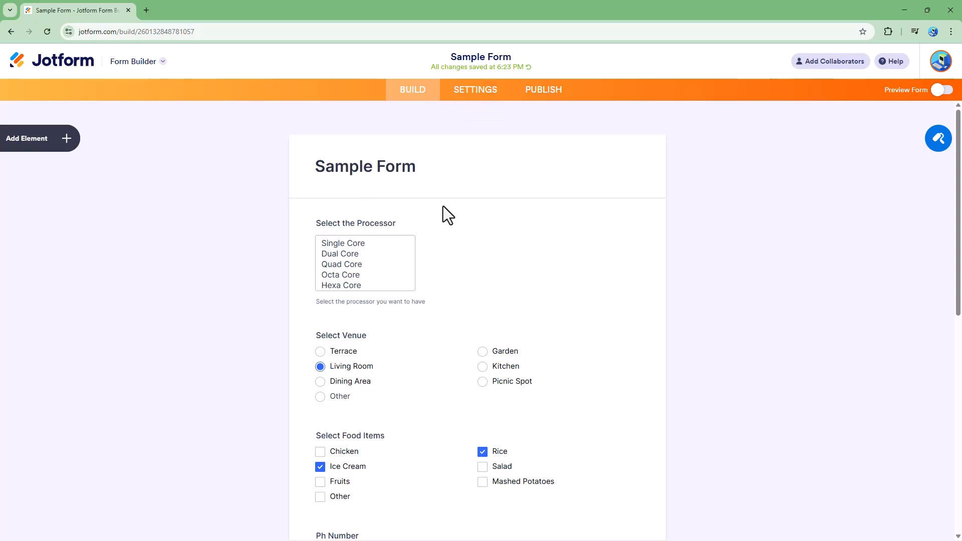
{"action": "left_click", "coordinate": [42, 143]}
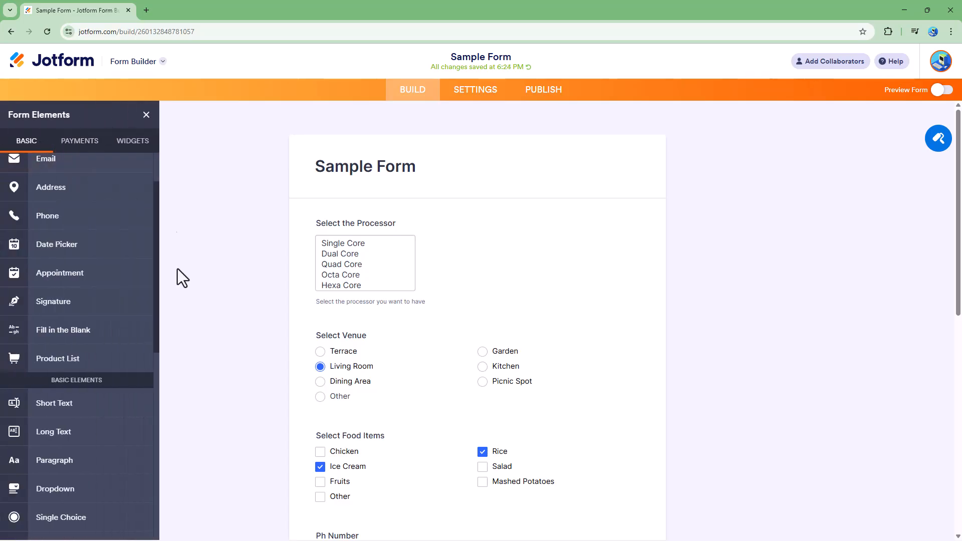
{"action": "scroll", "coordinate": [52, 381], "scroll_direction": "down", "scroll_amount": 5}
{"action": "scroll", "coordinate": [53, 367], "scroll_direction": "down", "scroll_amount": 2}
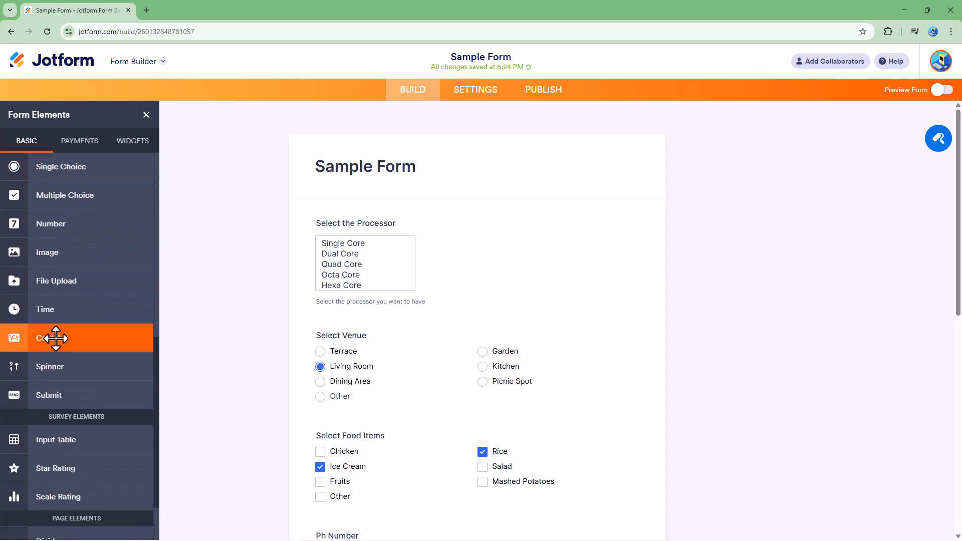
{"action": "left_click", "coordinate": [71, 335]}
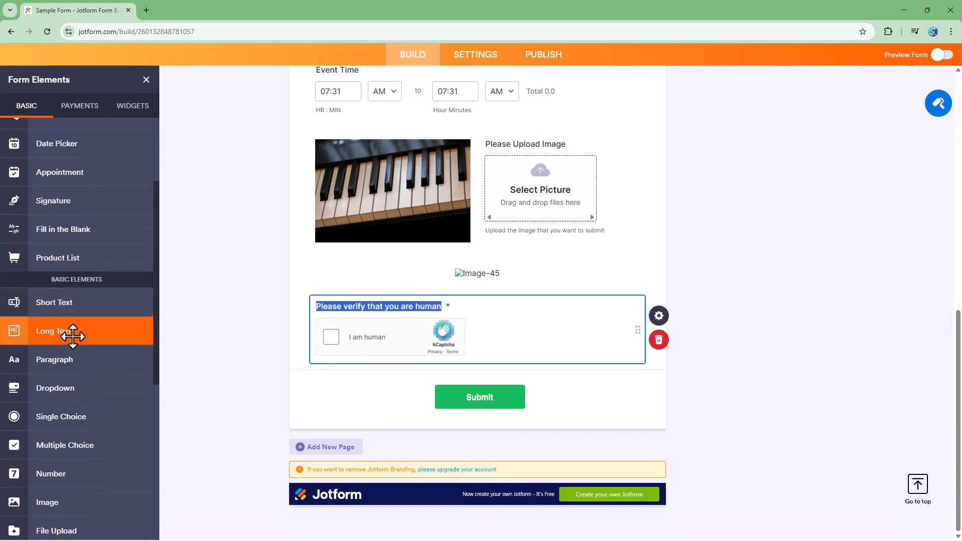
Step: Change the captcha field's label on the form to "Verify that you are human"
{"action": "left_click", "coordinate": [384, 306]}
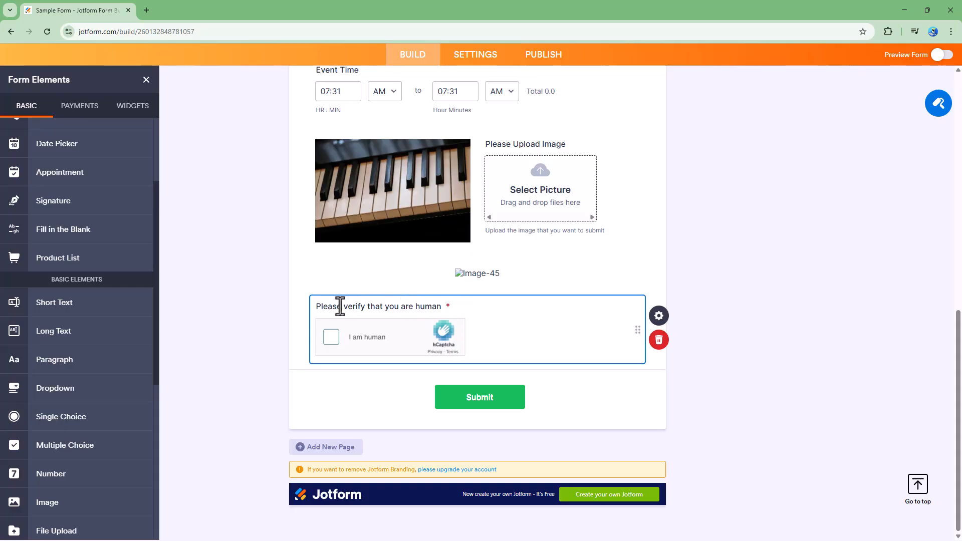
{"action": "left_click_drag", "start_coordinate": [443, 307], "coordinate": [311, 303]}
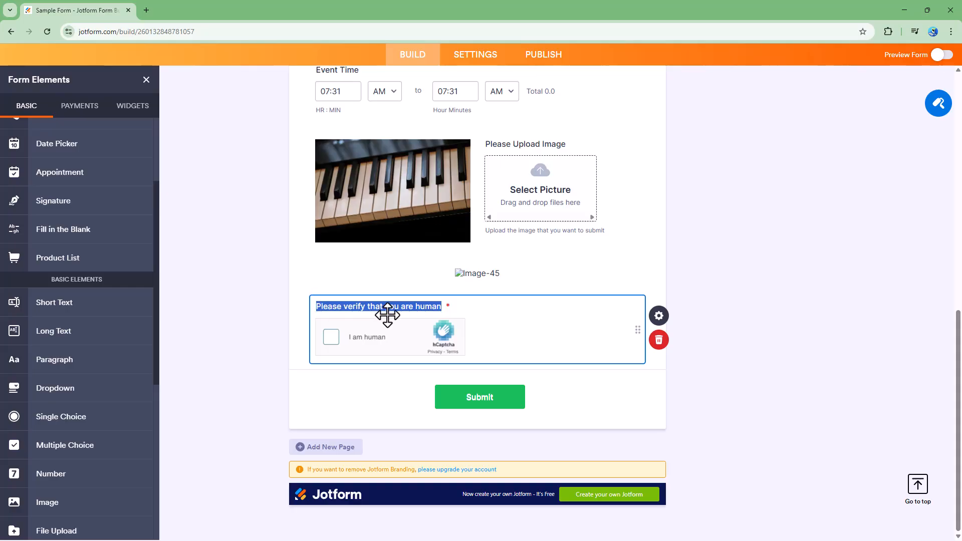
{"action": "left_click_drag", "start_coordinate": [348, 308], "coordinate": [312, 305]}
{"action": "type", "text": "V"}
{"action": "left_click", "coordinate": [774, 309]}
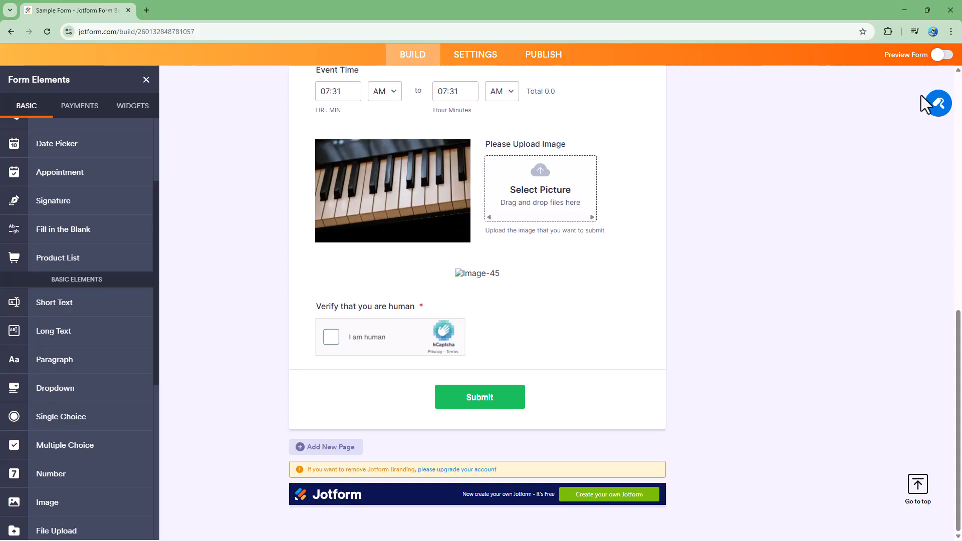
Step: Preview the form and start the human verification check at its end
{"action": "left_click", "coordinate": [941, 55]}
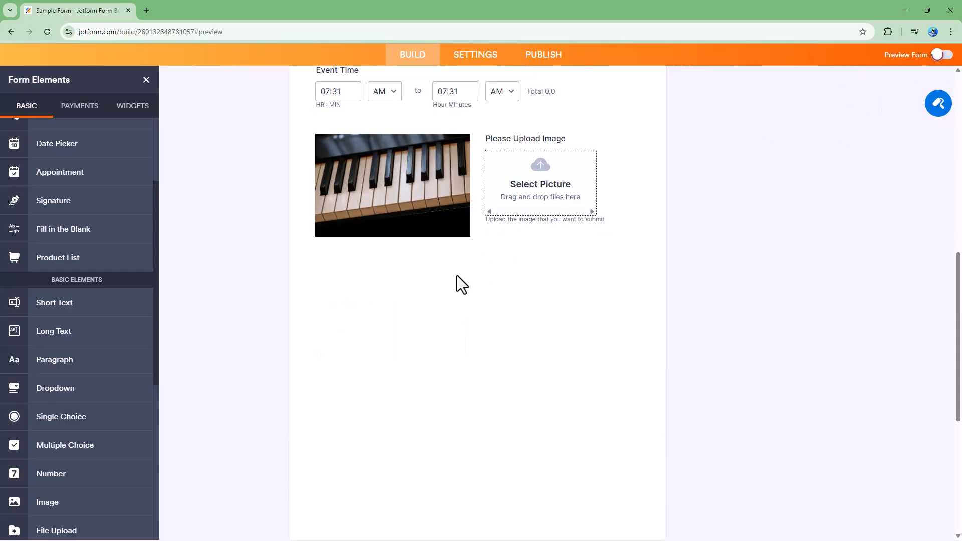
{"action": "scroll", "coordinate": [395, 326], "scroll_direction": "down", "scroll_amount": 10}
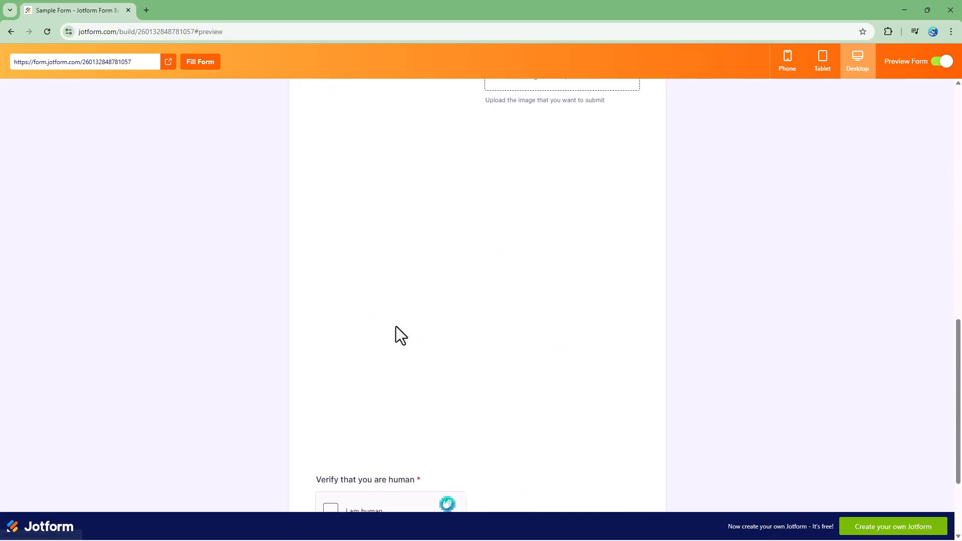
{"action": "scroll", "coordinate": [398, 326], "scroll_direction": "down", "scroll_amount": 3}
{"action": "left_click", "coordinate": [339, 384]}
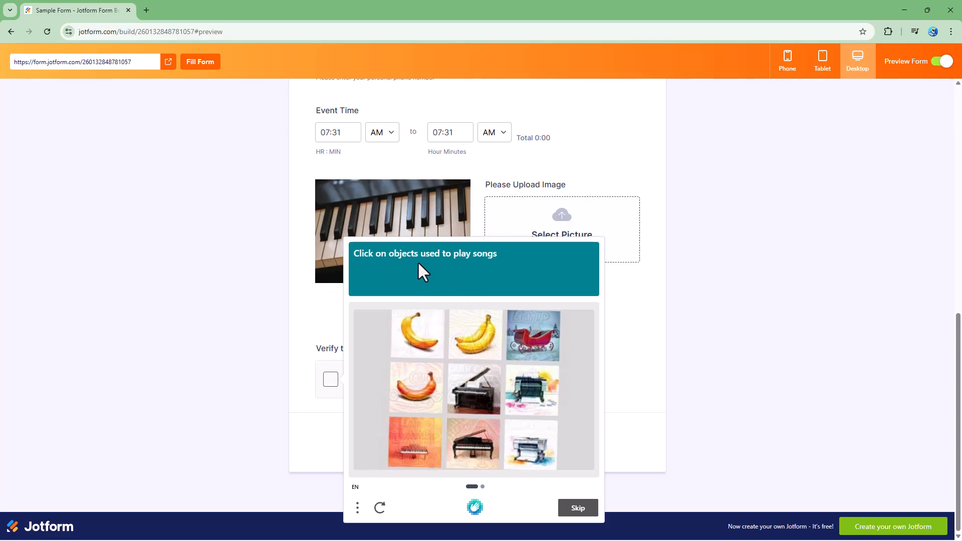
Step: Try the image challenge by choosing the two grand pianos and two printers, and leave the challenge and the form preview
{"action": "left_click", "coordinate": [545, 355]}
{"action": "left_click", "coordinate": [536, 333]}
{"action": "left_click", "coordinate": [478, 385]}
{"action": "left_click", "coordinate": [530, 390]}
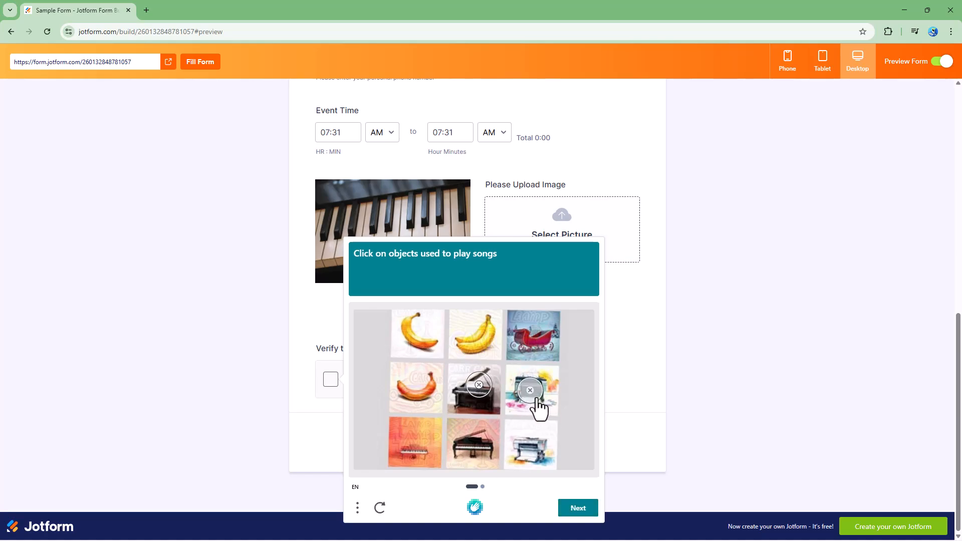
{"action": "left_click", "coordinate": [477, 450]}
{"action": "left_click", "coordinate": [542, 447]}
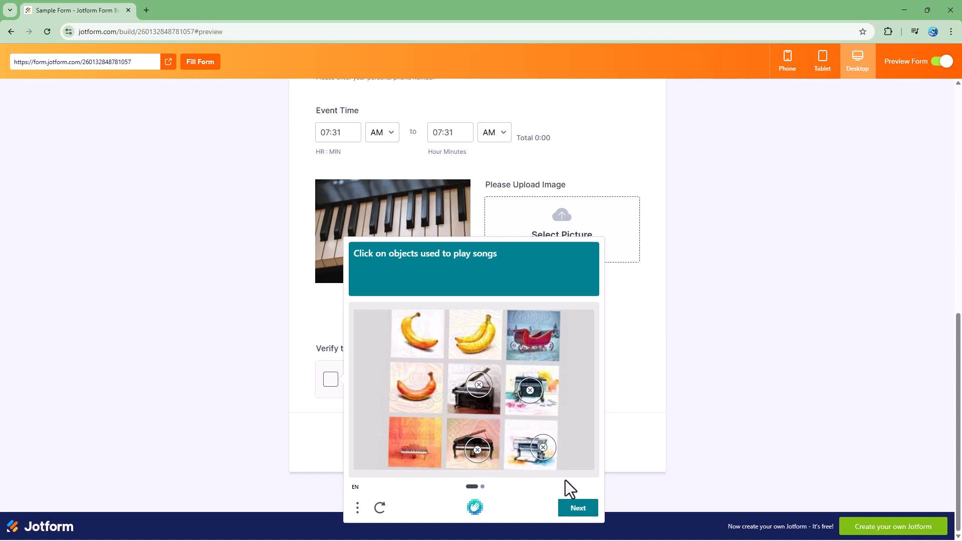
{"action": "left_click", "coordinate": [586, 510]}
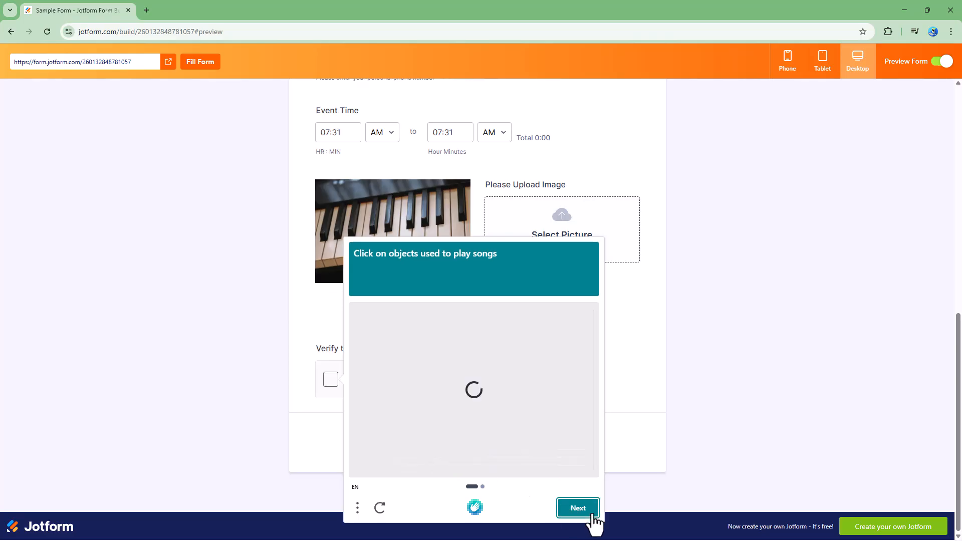
{"action": "left_click", "coordinate": [670, 379]}
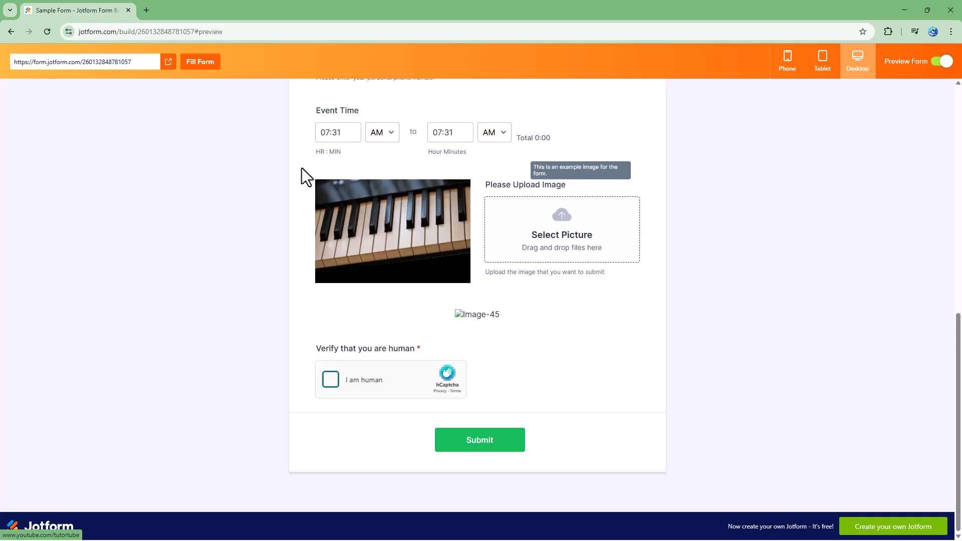
{"action": "left_click", "coordinate": [944, 62]}
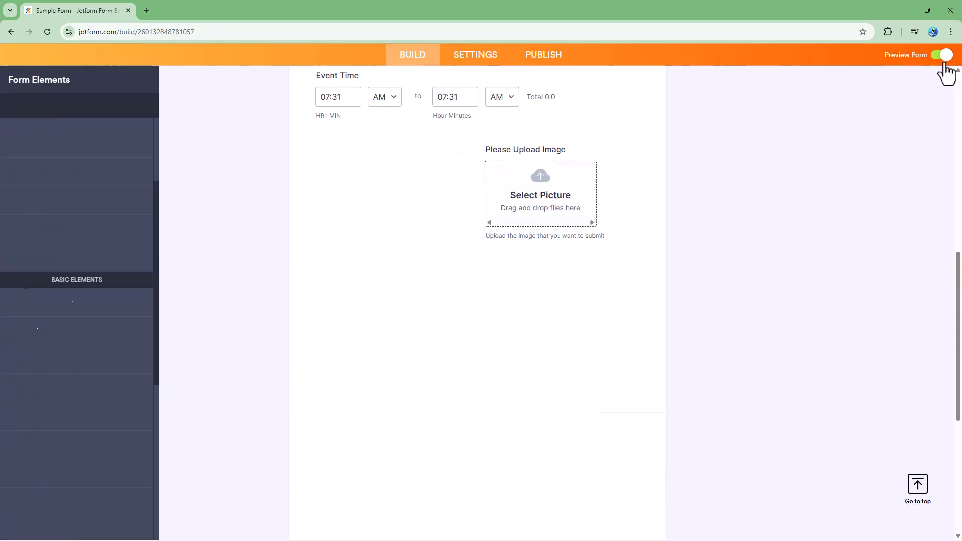
Step: Open the captcha's properties and shorten its field label to "Verify you are human"
{"action": "left_click", "coordinate": [391, 314]}
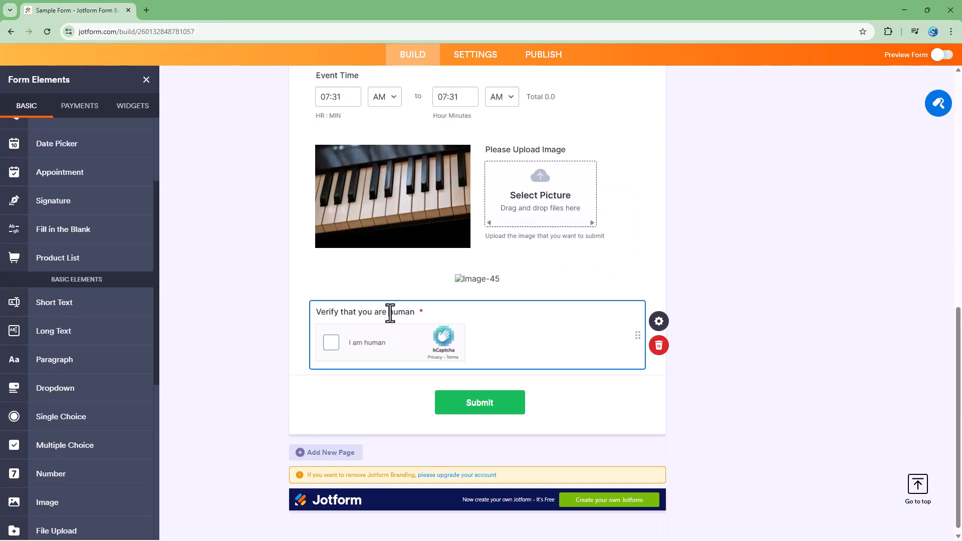
{"action": "left_click", "coordinate": [672, 332]}
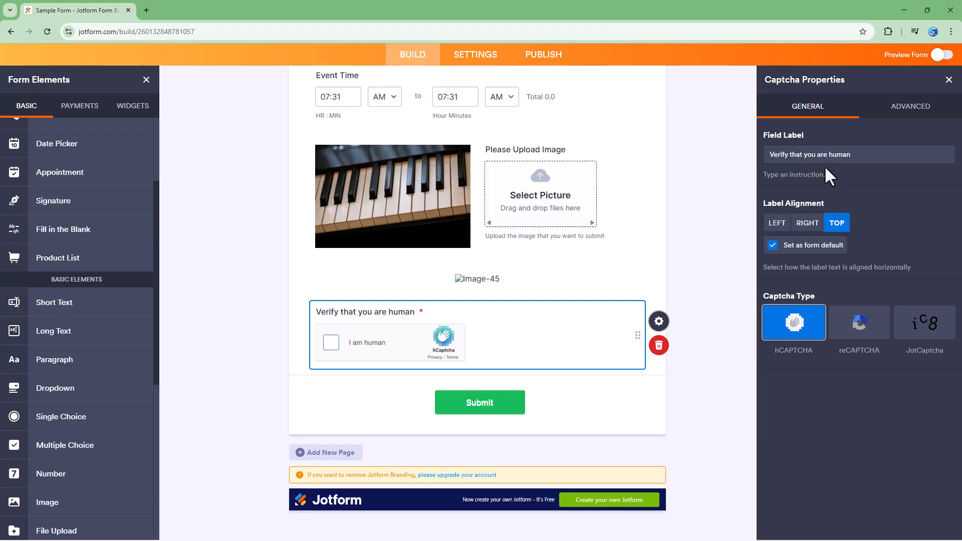
{"action": "left_click", "coordinate": [804, 152]}
{"action": "left_click_drag", "start_coordinate": [791, 154], "coordinate": [804, 152]}
{"action": "key", "text": "BackSpace"}
{"action": "key", "text": "BackSpace"}
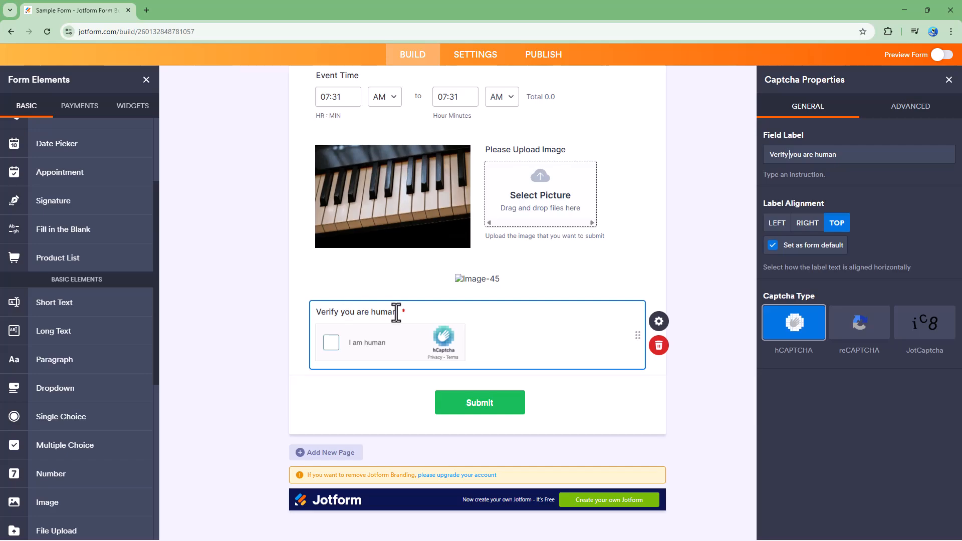
Step: Try the Left, Right and Top label alignments for the captcha and settle on Right
{"action": "left_click", "coordinate": [775, 225]}
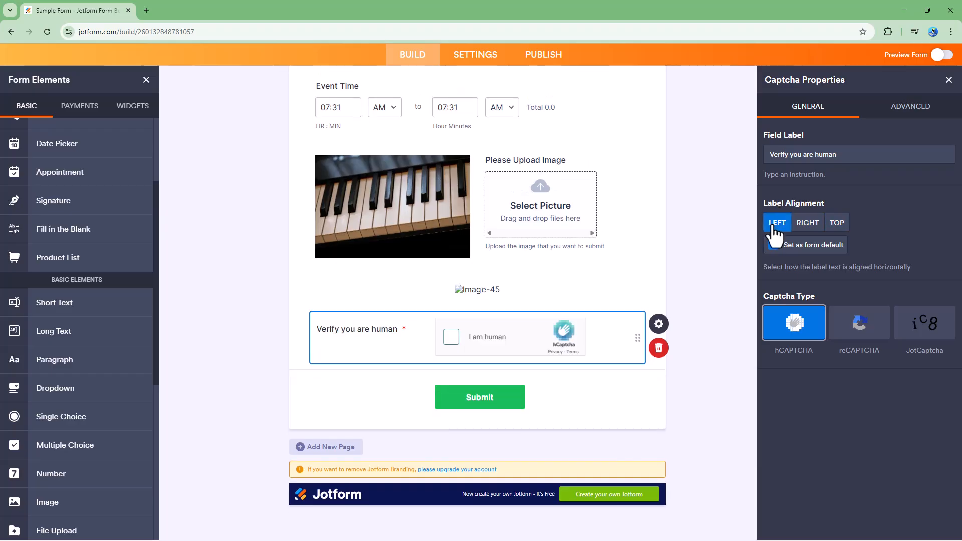
{"action": "left_click", "coordinate": [806, 225]}
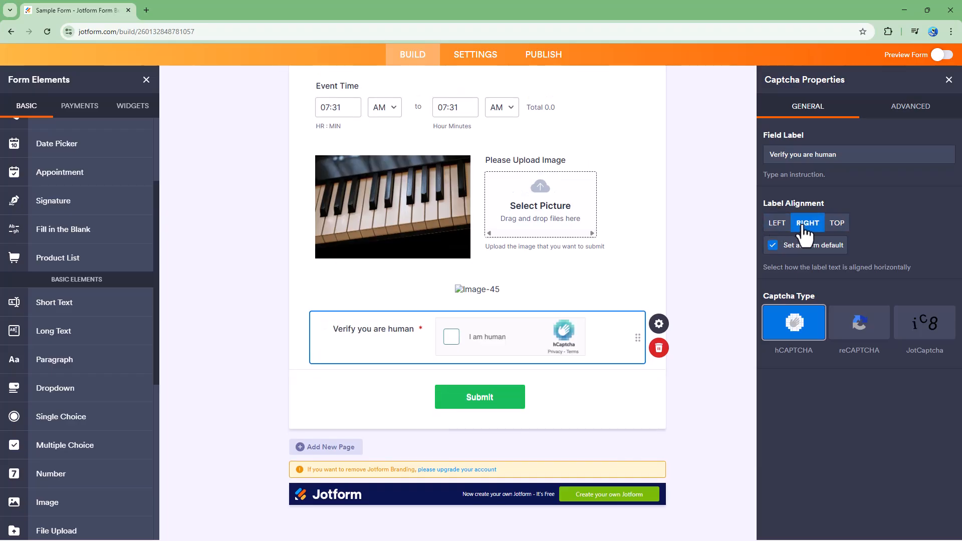
{"action": "left_click", "coordinate": [835, 224]}
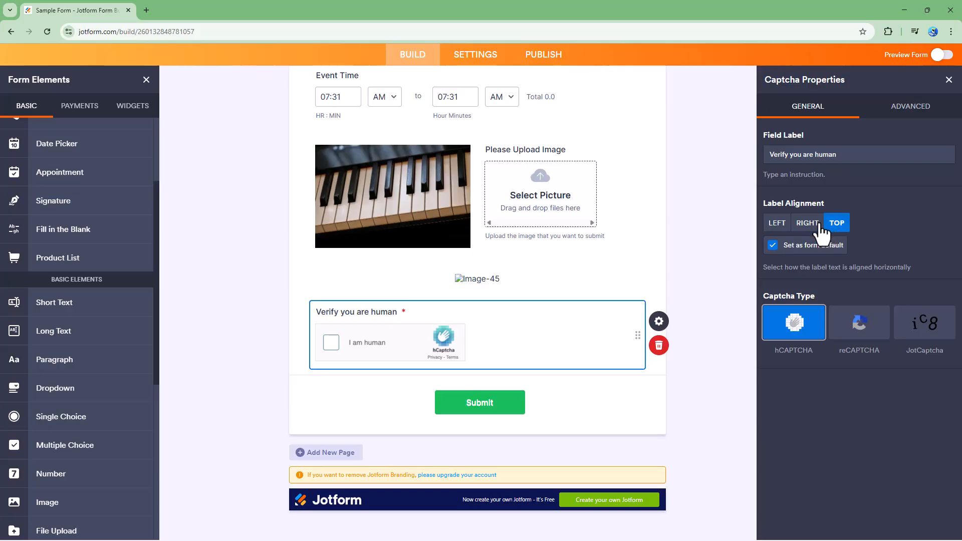
{"action": "left_click", "coordinate": [804, 224]}
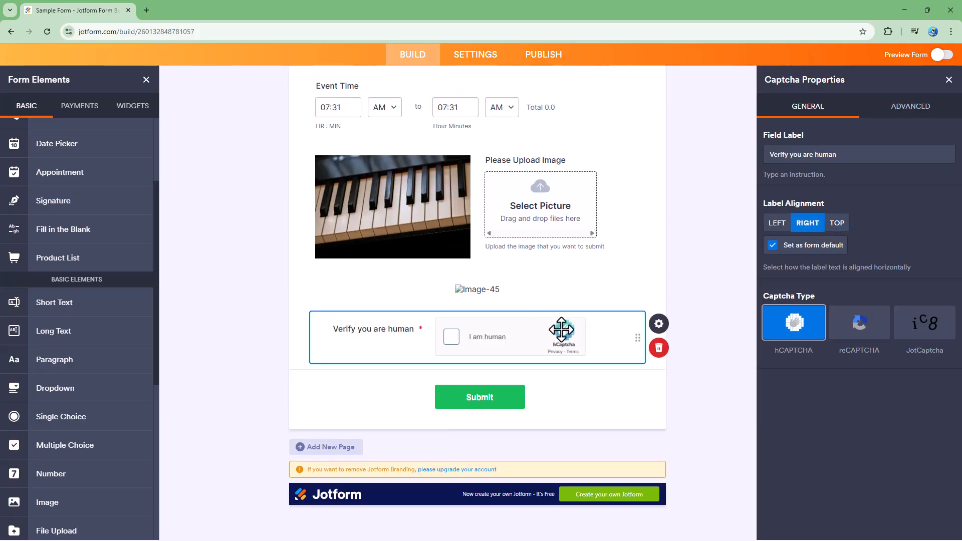
Step: Remove the captcha from the form and place a new Captcha field above the Submit button
{"action": "scroll", "coordinate": [106, 436], "scroll_direction": "down", "scroll_amount": 5}
{"action": "scroll", "coordinate": [106, 436], "scroll_direction": "up", "scroll_amount": 2}
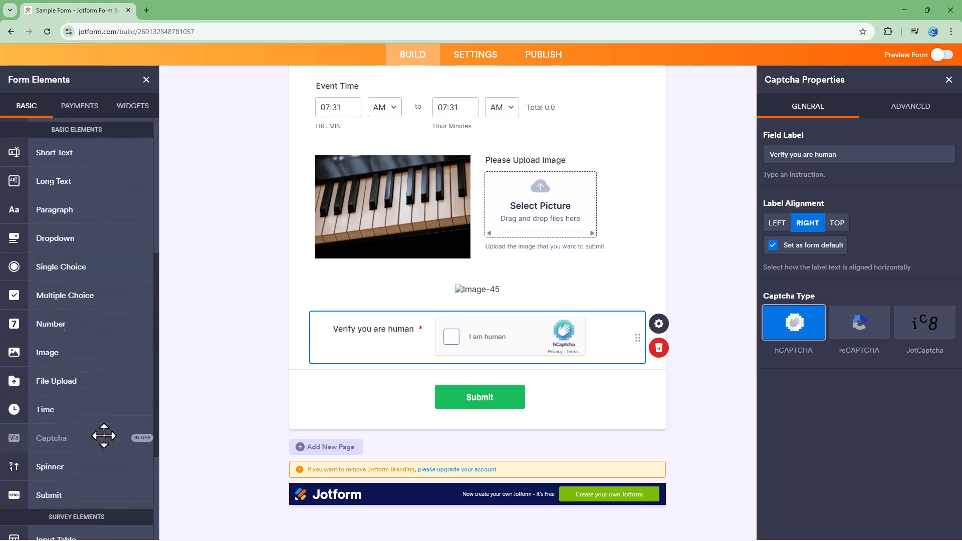
{"action": "left_click", "coordinate": [662, 353]}
{"action": "left_click_drag", "start_coordinate": [66, 445], "coordinate": [469, 337]}
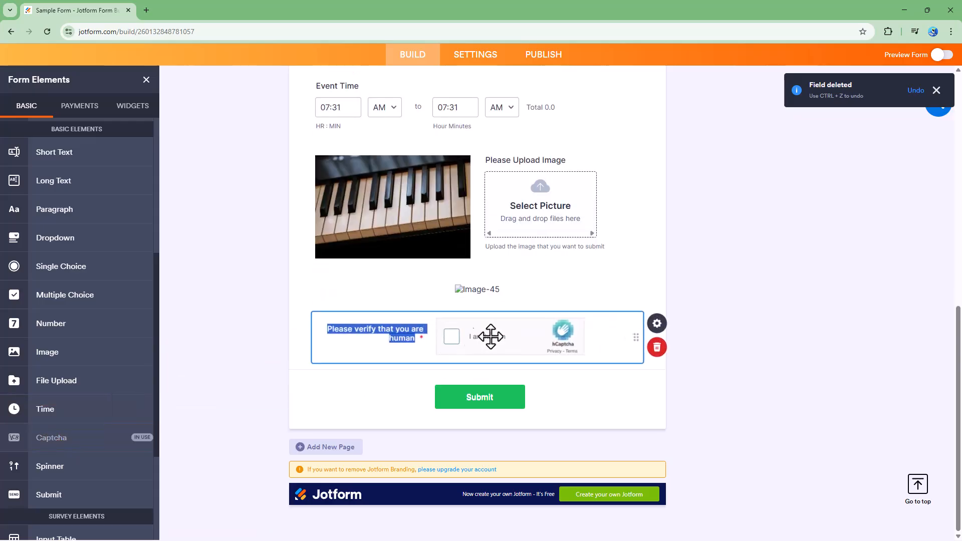
Step: Change the new captcha's label to "Verify that you are human" and open its properties
{"action": "left_click", "coordinate": [386, 331]}
{"action": "left_click", "coordinate": [400, 331]}
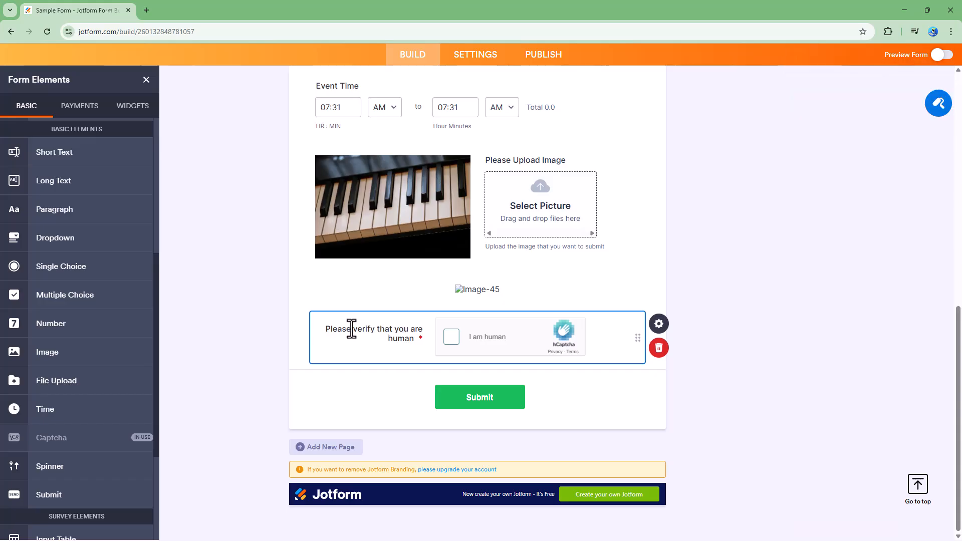
{"action": "left_click_drag", "start_coordinate": [355, 331], "coordinate": [311, 328]}
{"action": "key", "text": "BackSpace"}
{"action": "type", "text": "V"}
{"action": "left_click", "coordinate": [691, 326]}
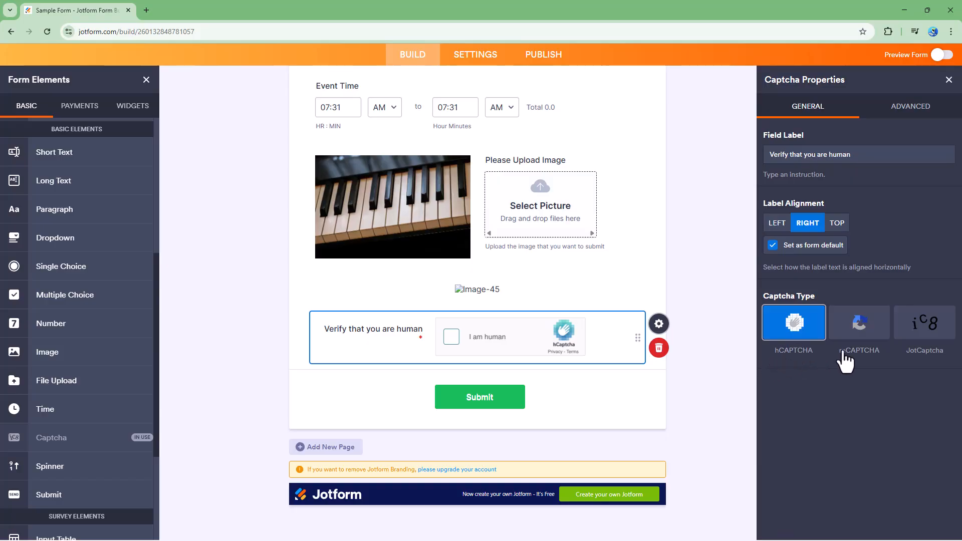
Step: Try the reCAPTCHA and JotCaptcha types, and check the JotCaptcha version in the form preview
{"action": "left_click", "coordinate": [858, 323]}
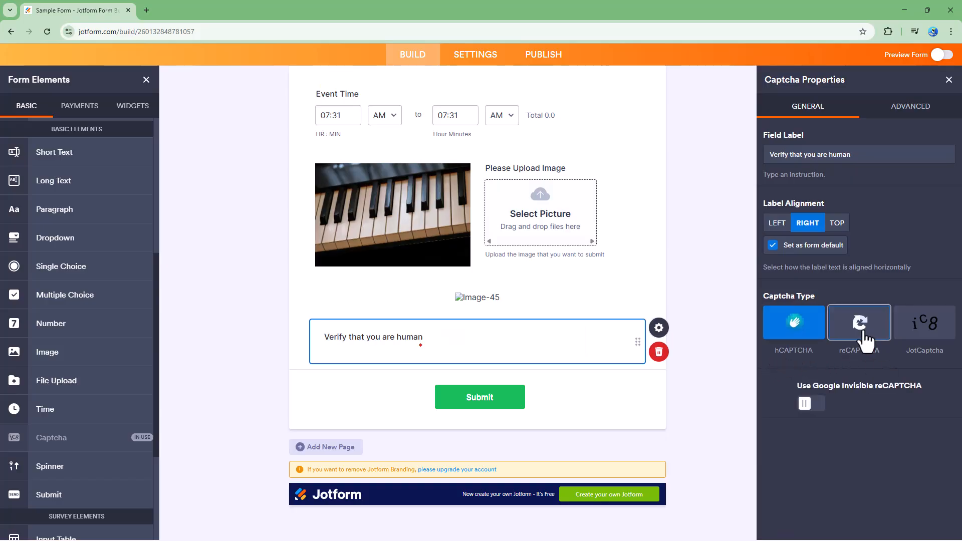
{"action": "left_click", "coordinate": [925, 325]}
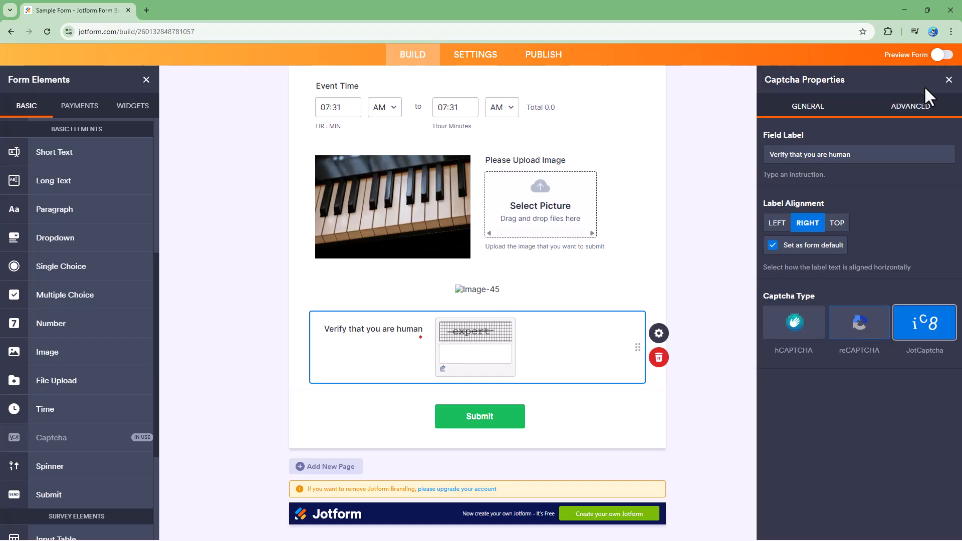
{"action": "left_click", "coordinate": [943, 56]}
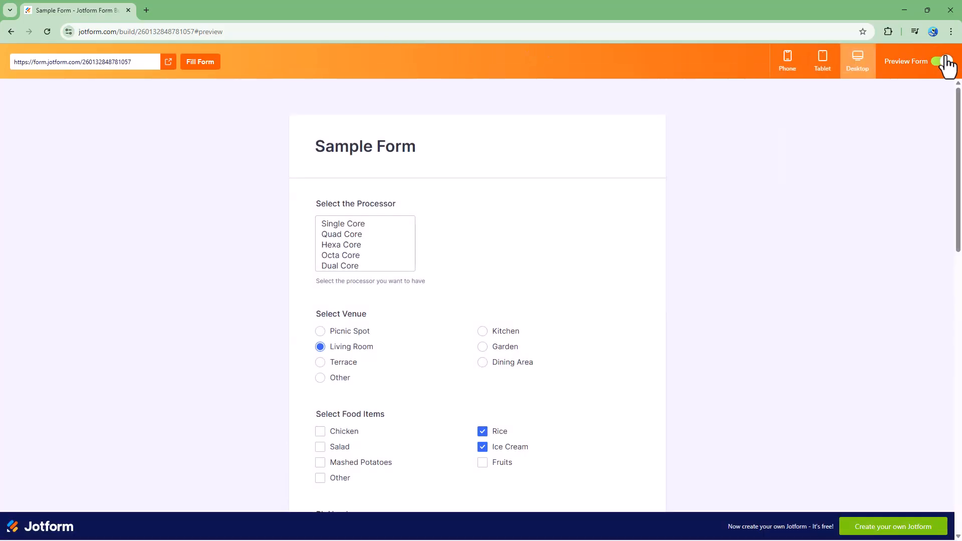
{"action": "scroll", "coordinate": [577, 389], "scroll_direction": "down", "scroll_amount": 10}
{"action": "left_click", "coordinate": [501, 381]}
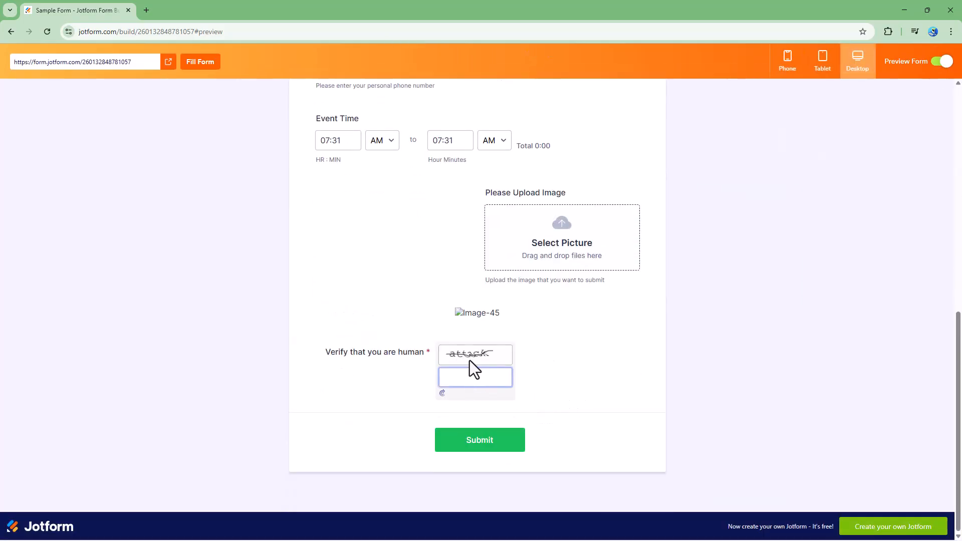
{"action": "left_click", "coordinate": [942, 62]}
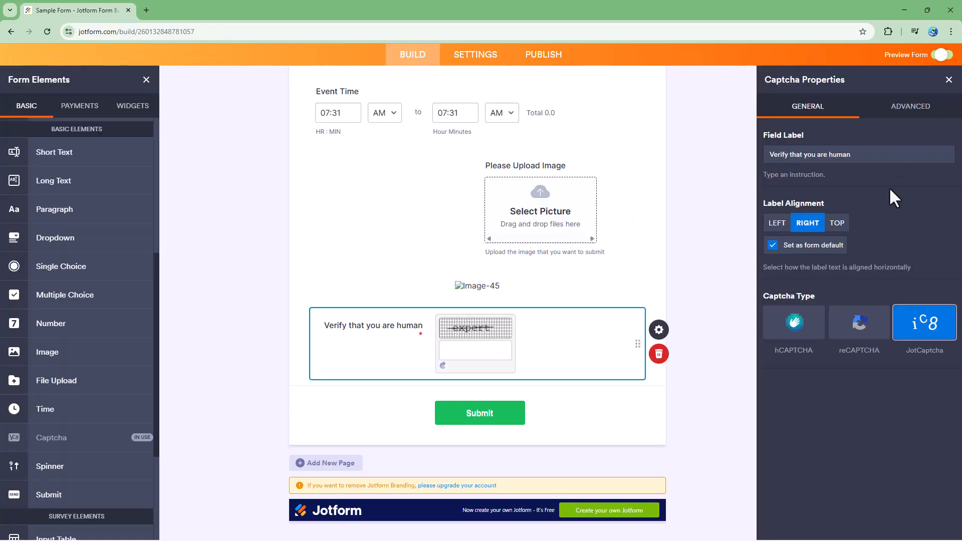
Step: Set the captcha type to reCAPTCHA, with Google Invisible reCAPTCHA enabled and its badge kept visible
{"action": "left_click", "coordinate": [851, 333]}
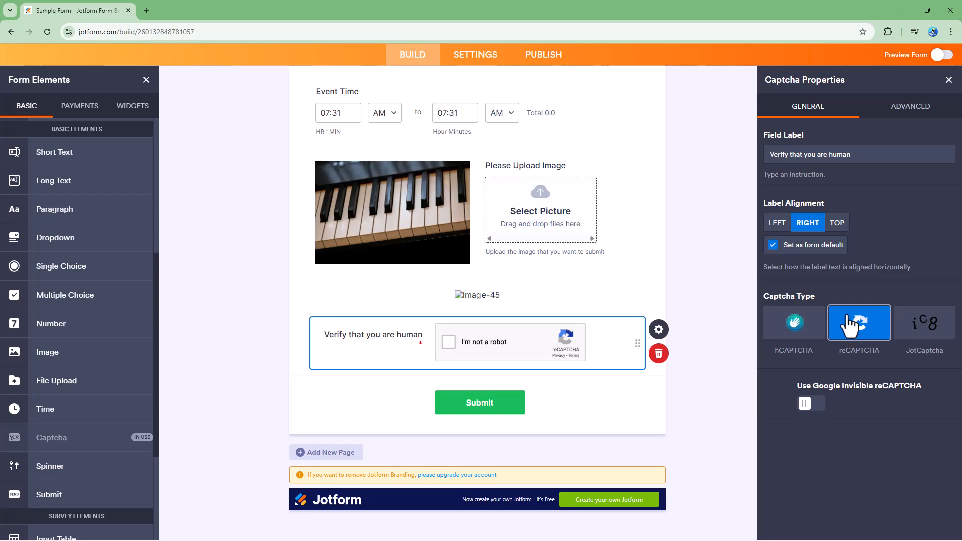
{"action": "left_click", "coordinate": [812, 404]}
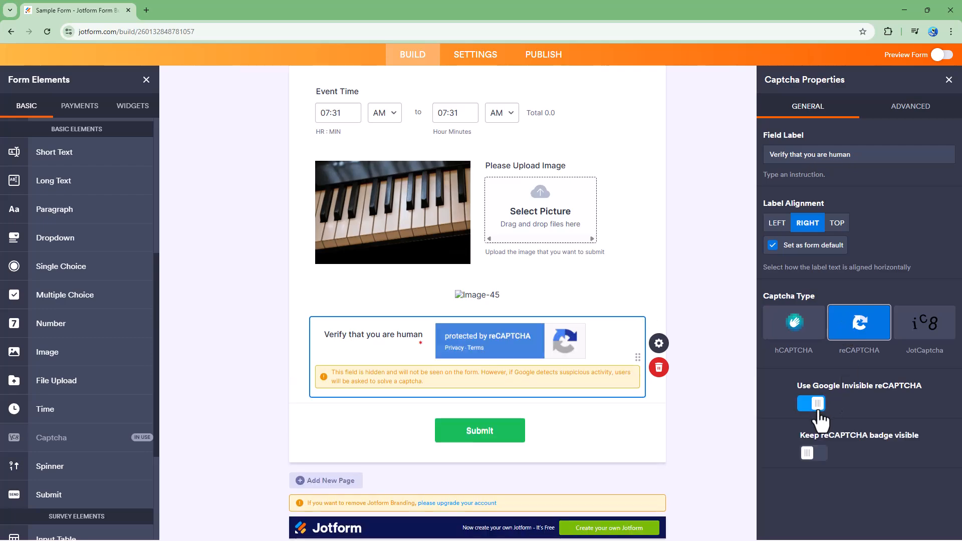
{"action": "left_click", "coordinate": [813, 456]}
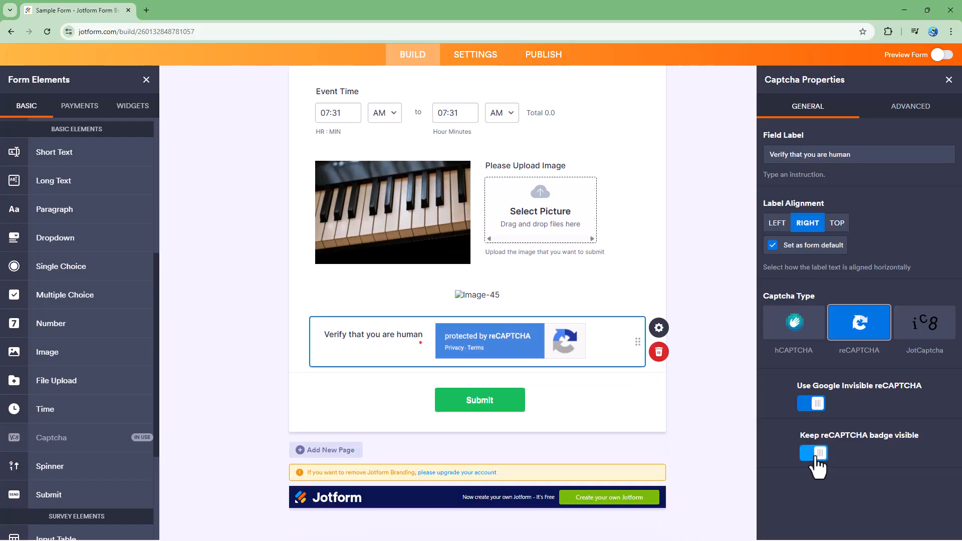
Step: Check how the invisible reCAPTCHA badge appears above the Submit button in the form preview
{"action": "left_click", "coordinate": [942, 54]}
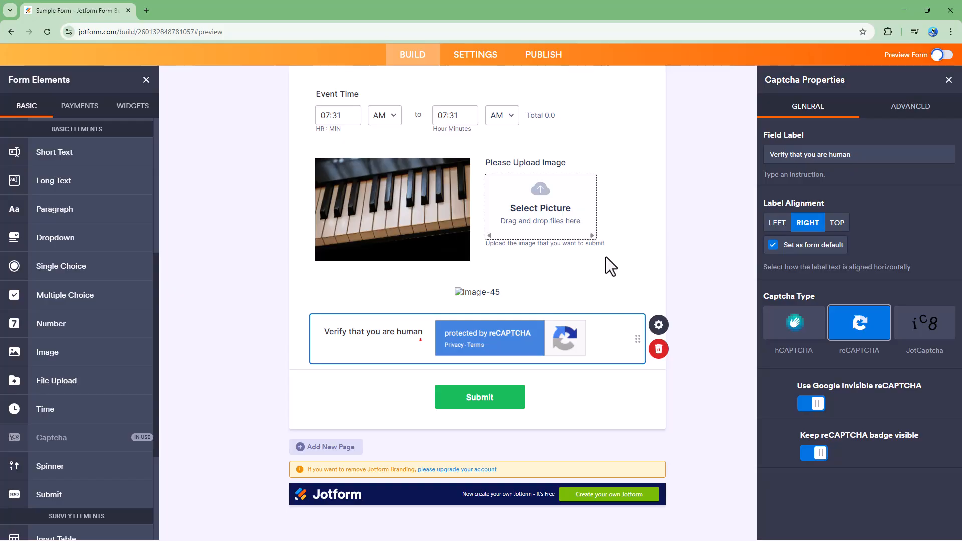
{"action": "scroll", "coordinate": [601, 311], "scroll_direction": "down", "scroll_amount": 8}
{"action": "scroll", "coordinate": [561, 358], "scroll_direction": "down", "scroll_amount": 1}
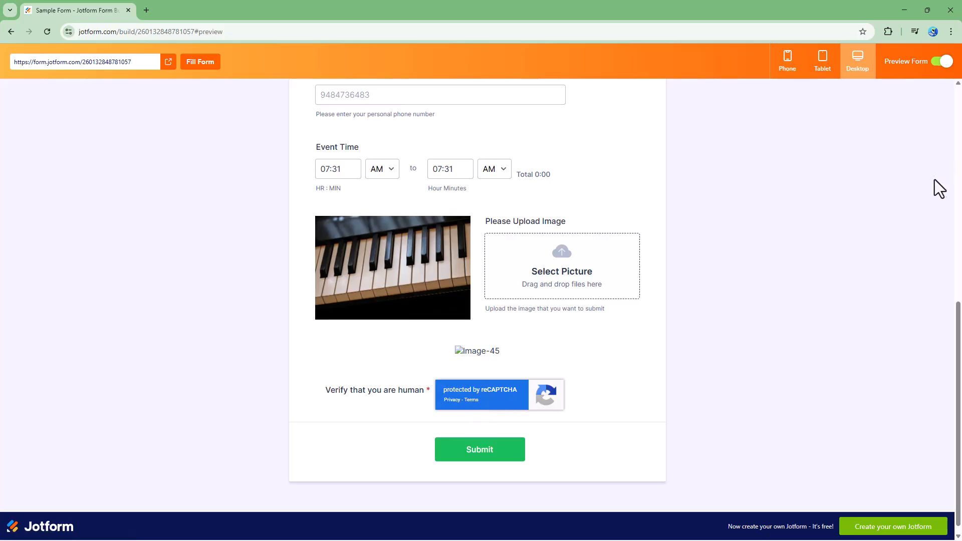
{"action": "left_click", "coordinate": [941, 61]}
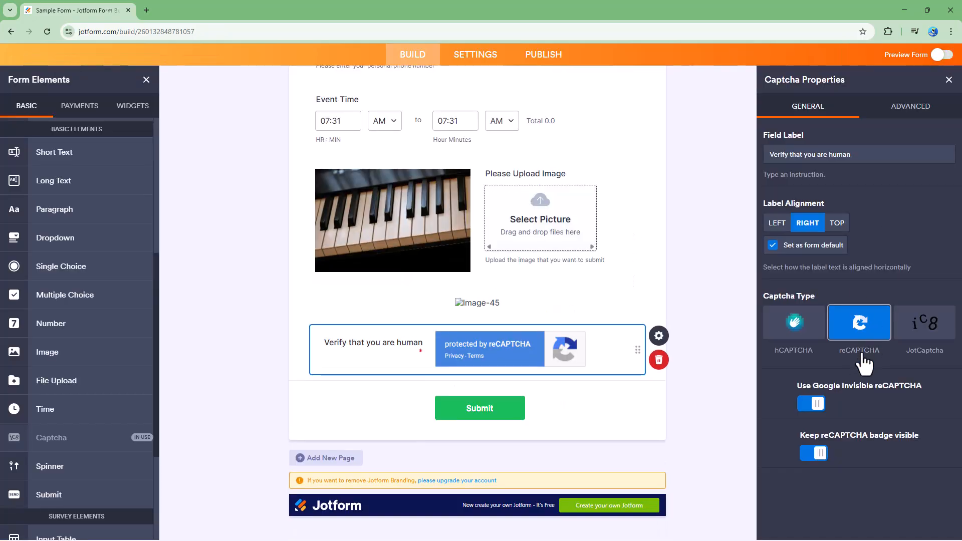
Step: Disable Google Invisible reCAPTCHA and test the "I'm not a robot" checkbox in the form preview
{"action": "left_click", "coordinate": [811, 404]}
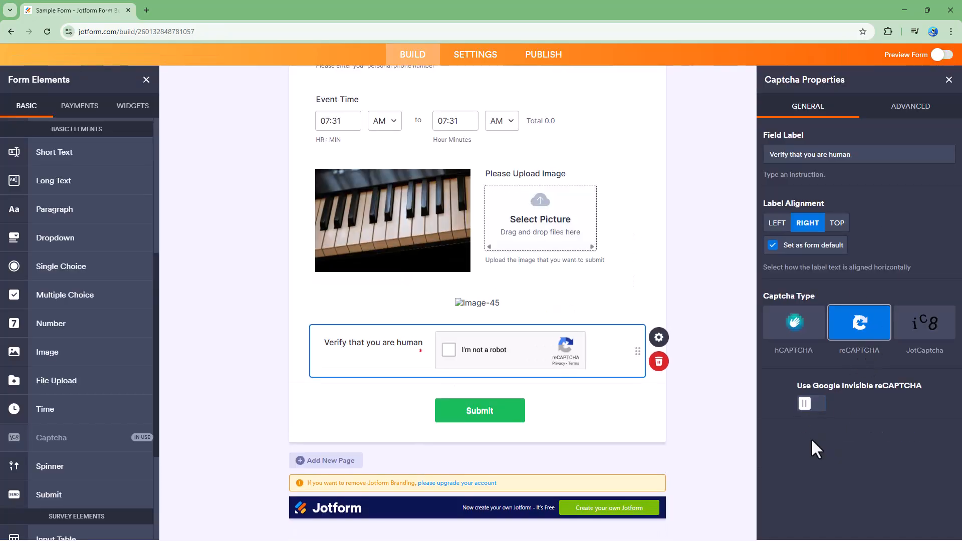
{"action": "left_click", "coordinate": [946, 56]}
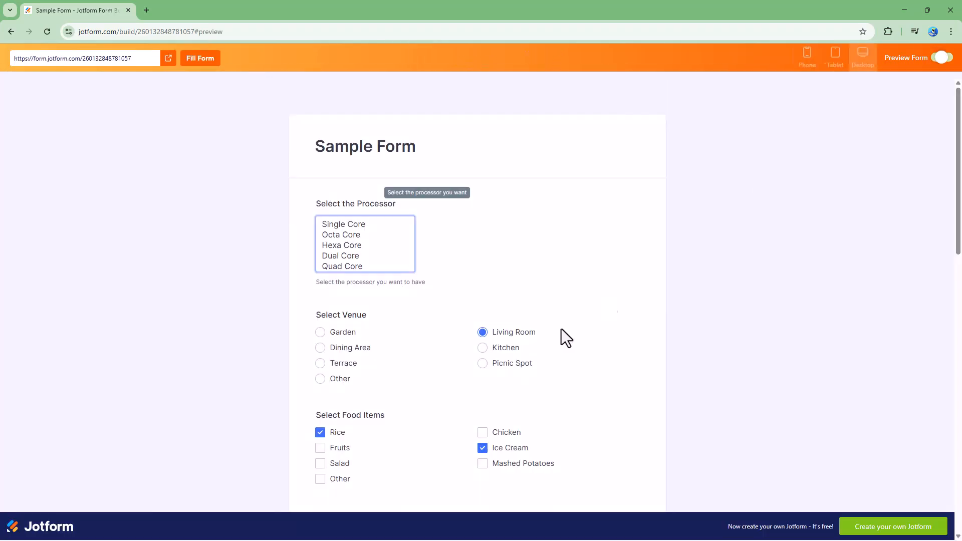
{"action": "scroll", "coordinate": [428, 413], "scroll_direction": "down", "scroll_amount": 9}
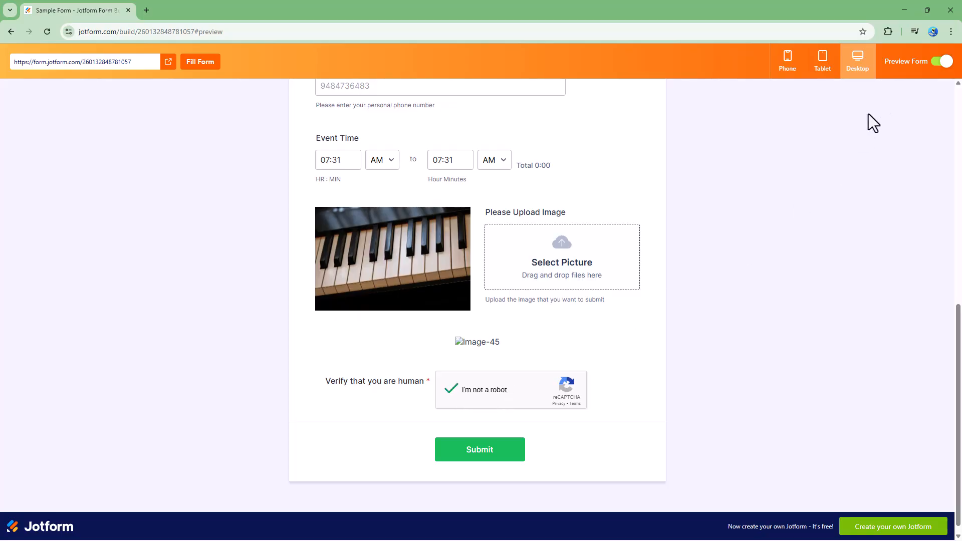
{"action": "left_click", "coordinate": [942, 61]}
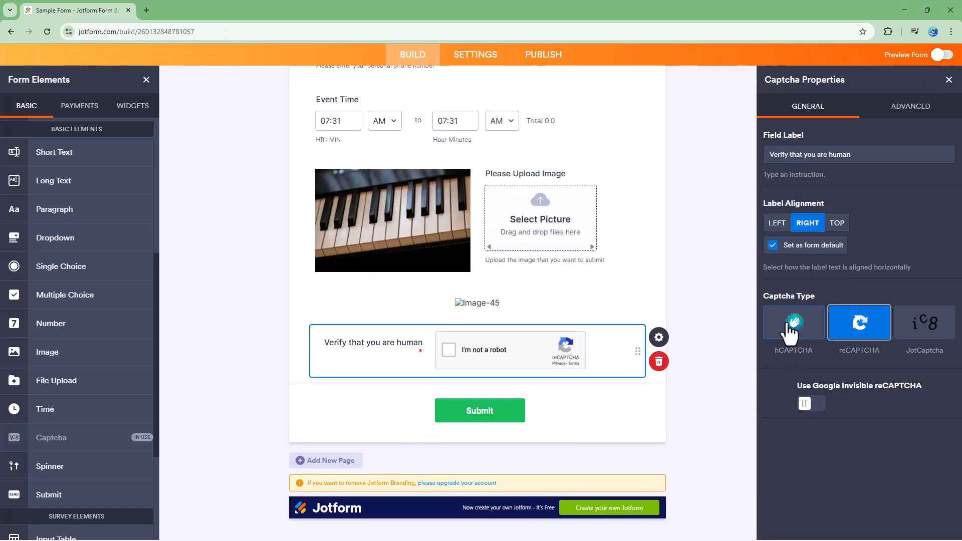
Step: Set the captcha type to hCAPTCHA and try its human-verification challenge in the form preview
{"action": "left_click", "coordinate": [789, 325]}
{"action": "left_click", "coordinate": [937, 57]}
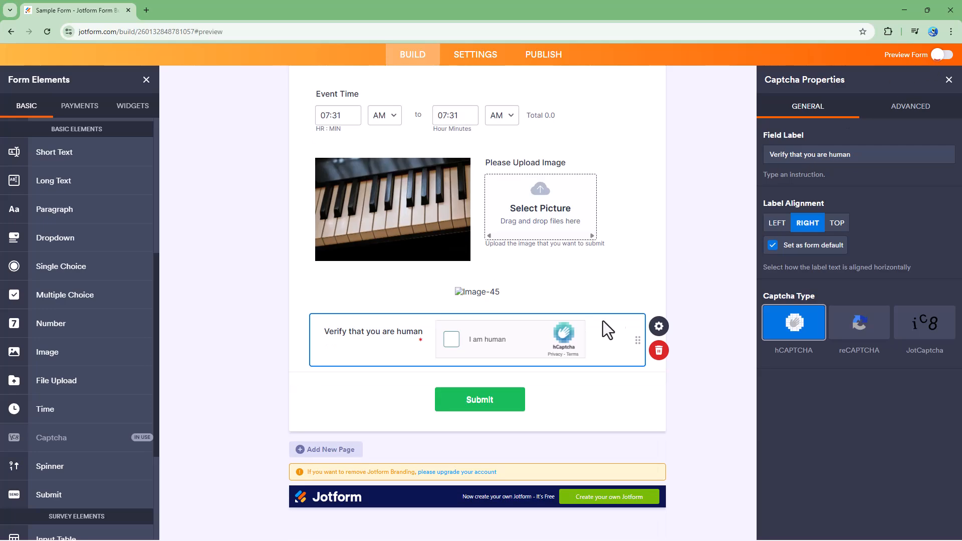
{"action": "scroll", "coordinate": [451, 444], "scroll_direction": "down", "scroll_amount": 9}
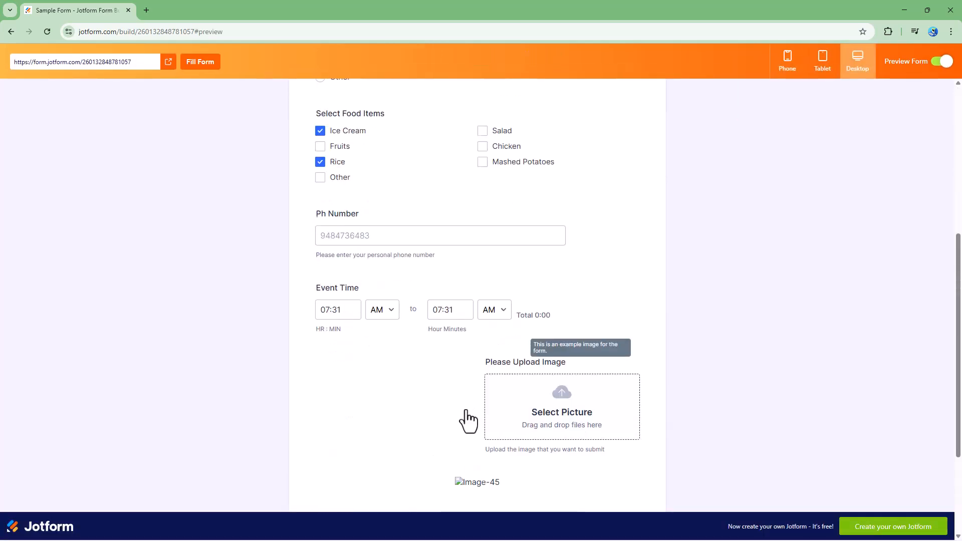
{"action": "left_click", "coordinate": [478, 390]}
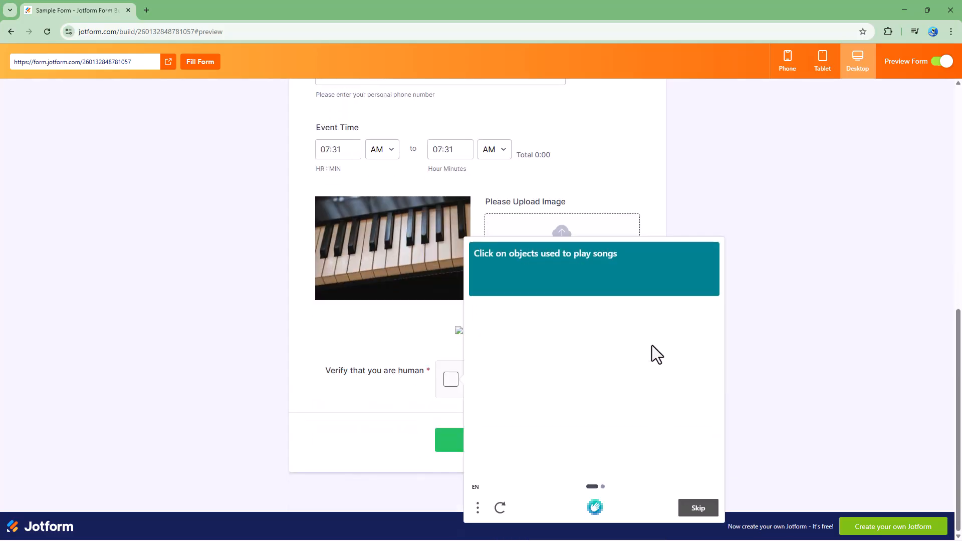
{"action": "left_click", "coordinate": [944, 62]}
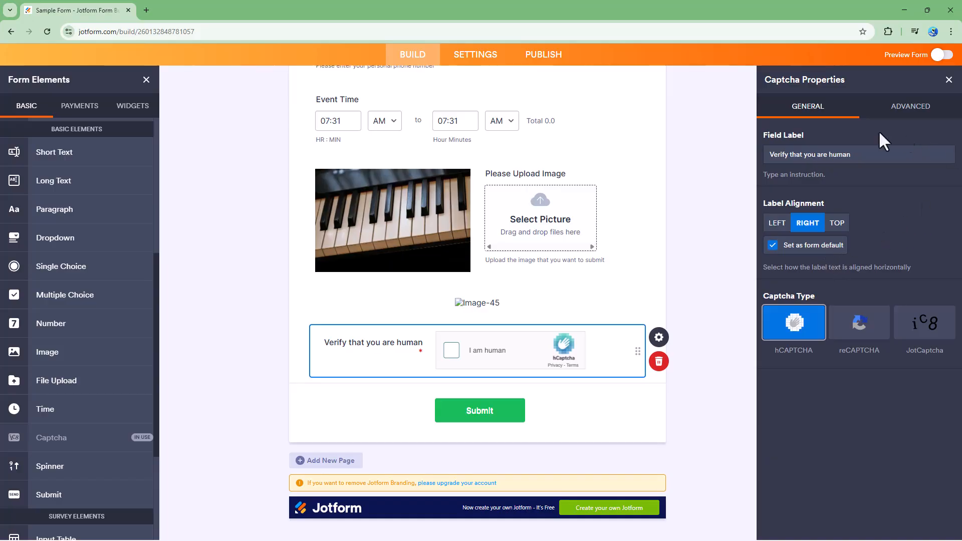
Step: Set the captcha's hover text to "We want to make sure that you are human and not a bot."
{"action": "left_click", "coordinate": [887, 111]}
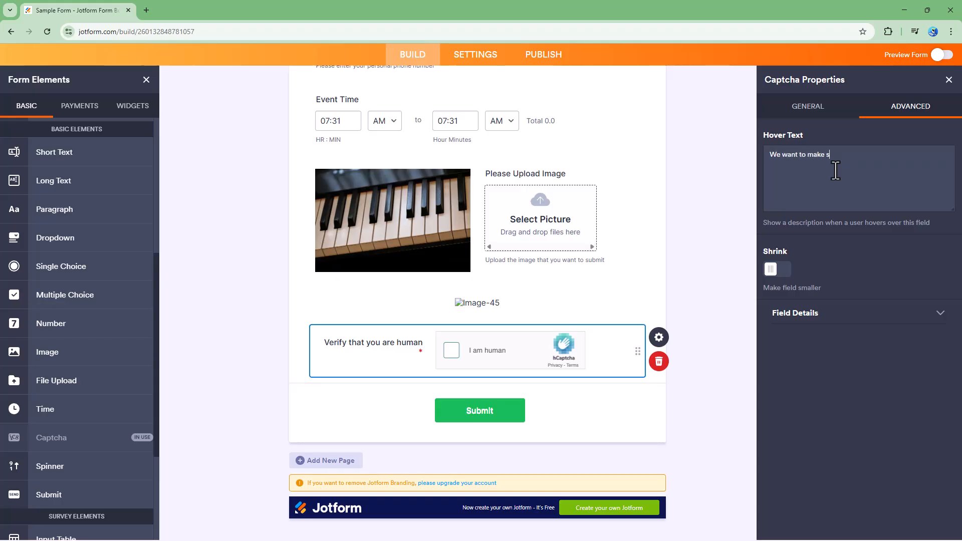
{"action": "type", "text": "human and not a bot."}
Step: Shrink the captcha field so it sits beside the piano image, and try its Move to a new line option on and off
{"action": "left_click", "coordinate": [778, 274]}
{"action": "left_click", "coordinate": [428, 340]}
{"action": "left_click_drag", "start_coordinate": [468, 359], "coordinate": [470, 200]}
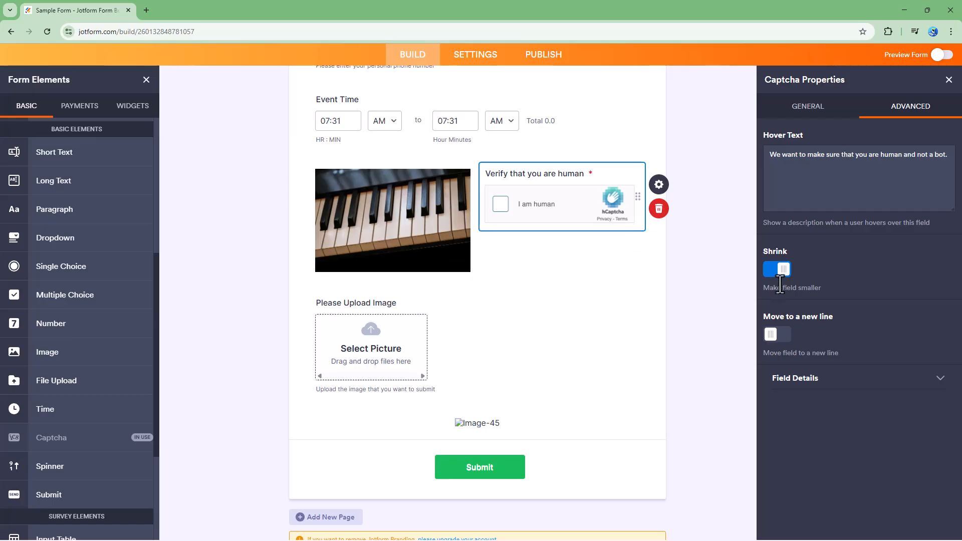
{"action": "left_click", "coordinate": [777, 334]}
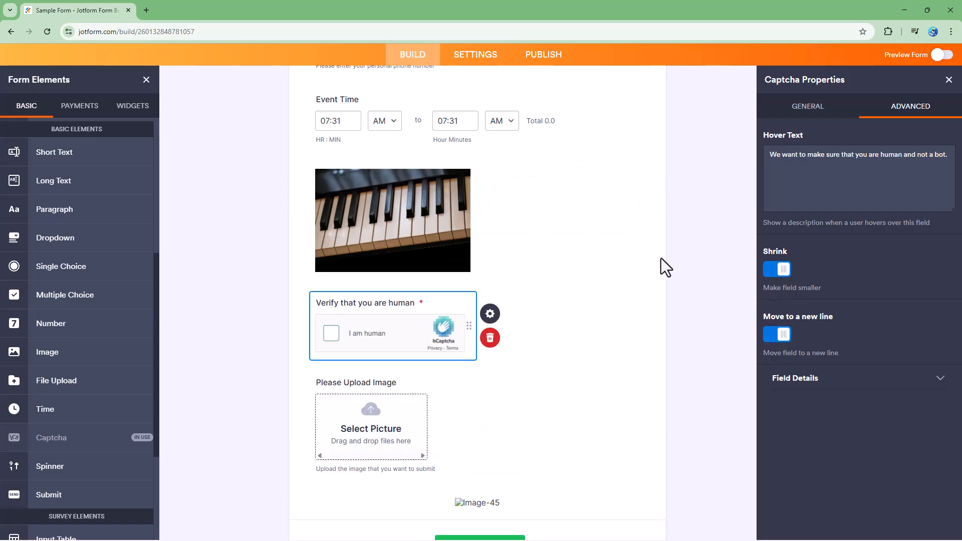
{"action": "left_click", "coordinate": [774, 334]}
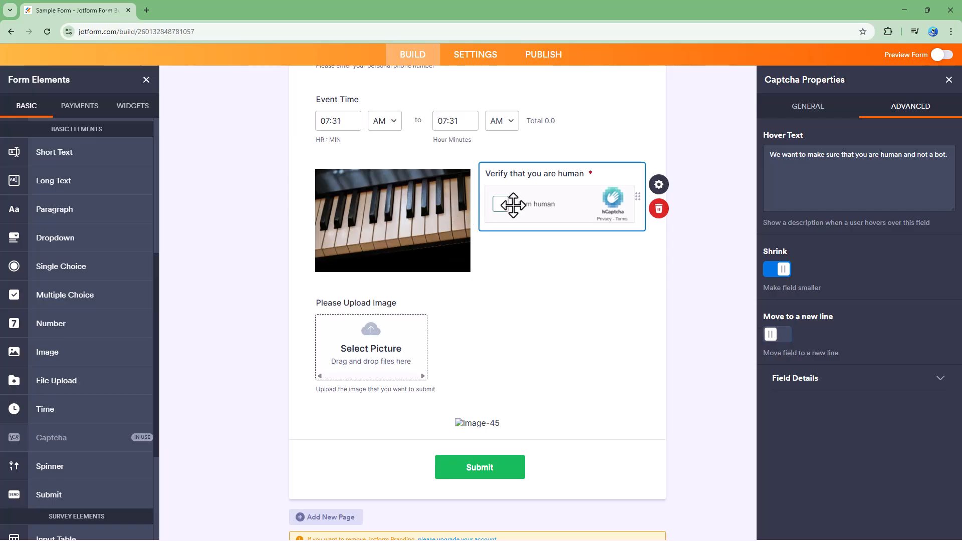
Step: Change the captcha's unique name to "verifyhuman" in its field details and move the field to a new line
{"action": "left_click", "coordinate": [853, 390]}
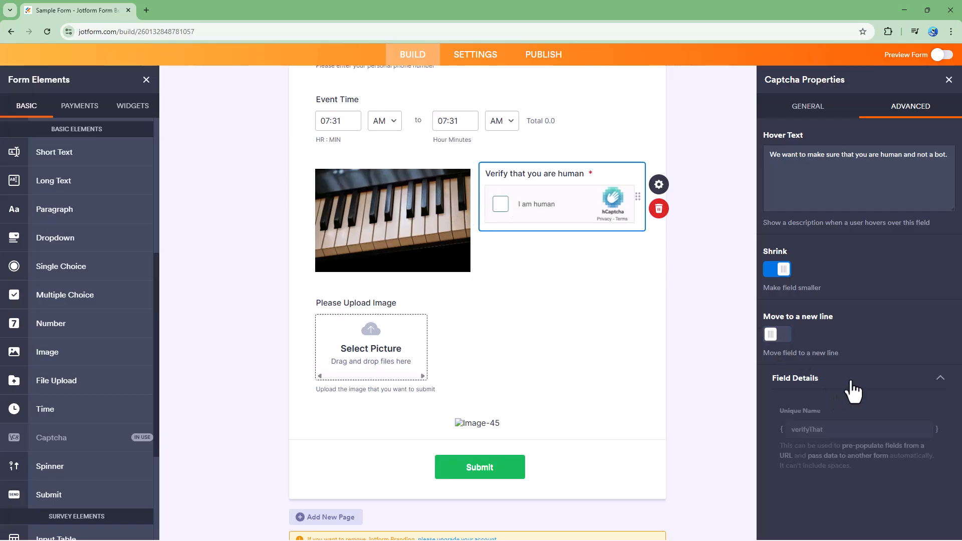
{"action": "left_click", "coordinate": [811, 429]}
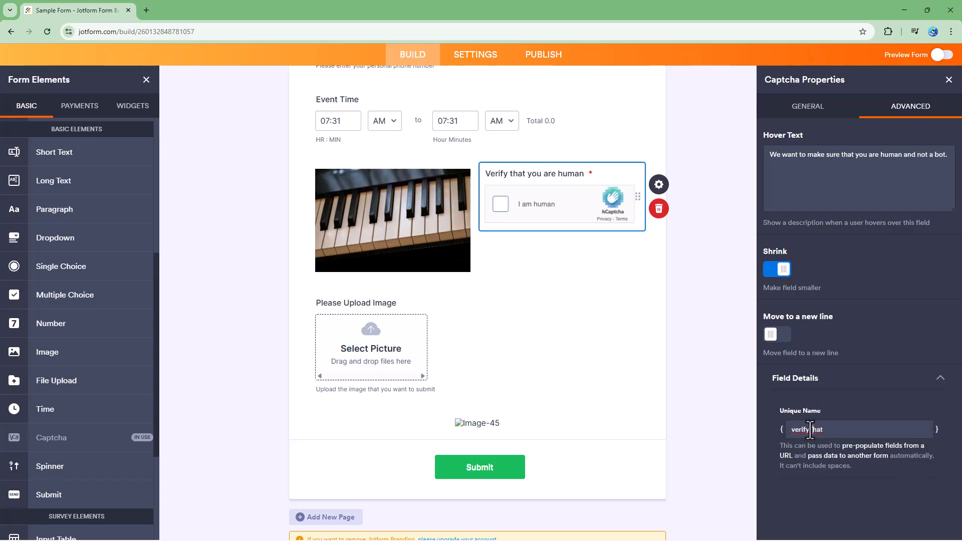
{"action": "left_click_drag", "start_coordinate": [807, 429], "coordinate": [836, 427]}
{"action": "type", "text": "human"}
{"action": "left_click", "coordinate": [865, 328]}
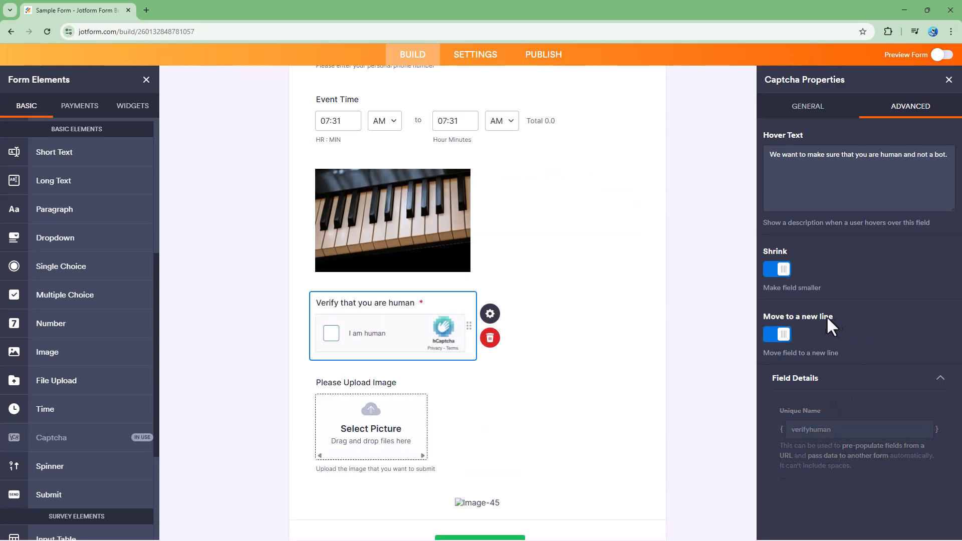